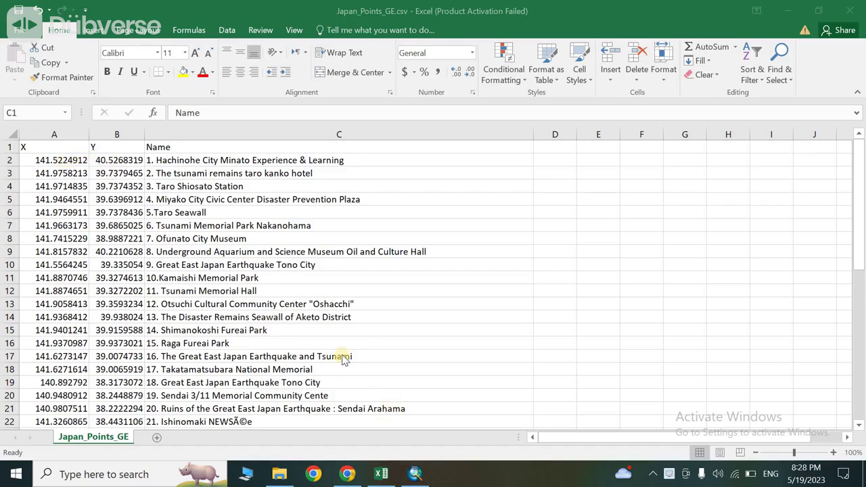
Switch from the Excel coordinate sheet to the empty ArcMap document
left_click(415, 476)
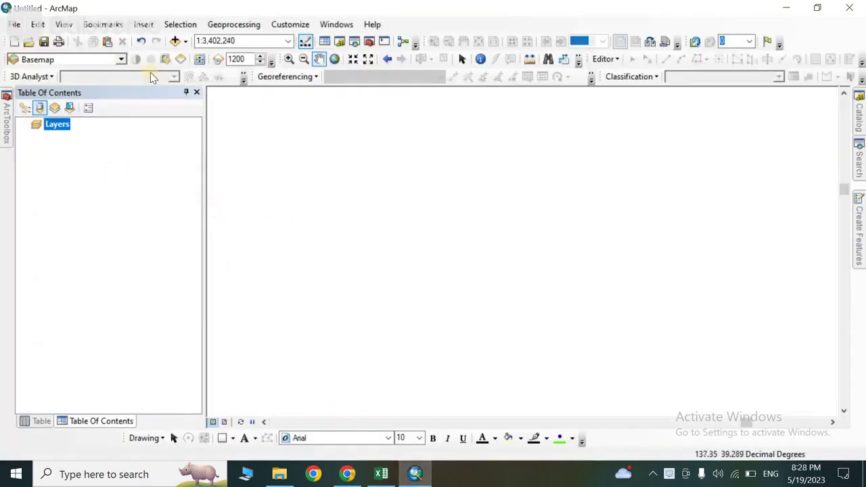
Add Japan_Points_GE.csv from the Misc Work folder to the map
left_click(175, 42)
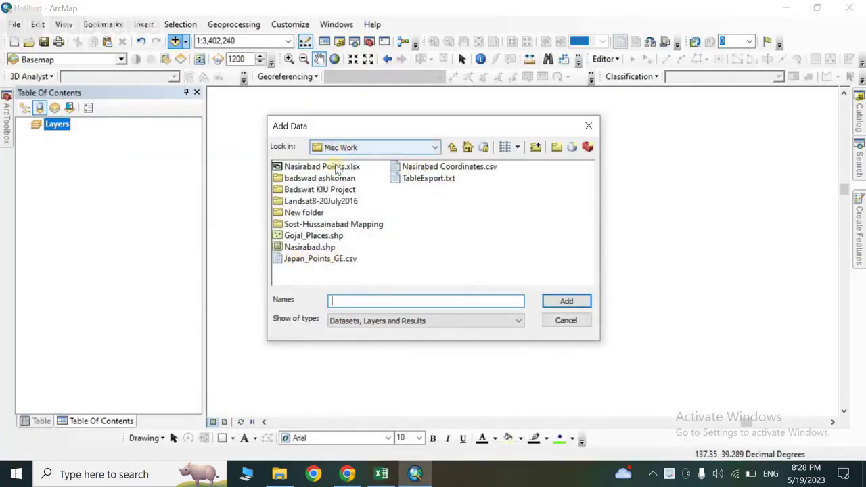
left_click(299, 261)
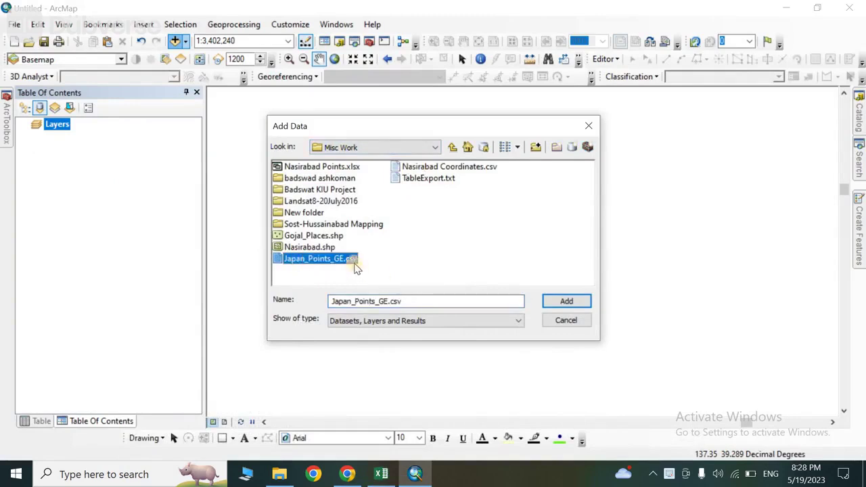
left_click(566, 302)
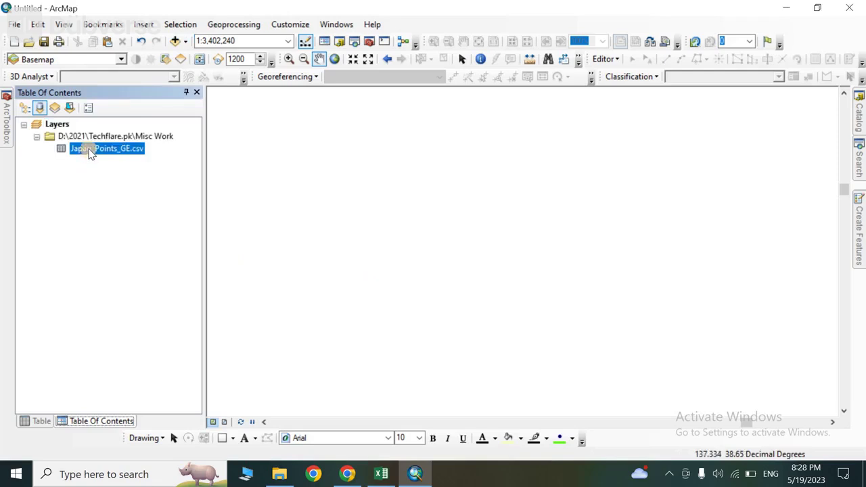
Open the CSV's attribute table and compare its 46 X, Y, Name records with the spreadsheet
right_click(90, 153)
left_click(120, 157)
mouse_move(91, 355)
left_mouse_down()
mouse_move(49, 359)
mouse_move(77, 359)
left_mouse_up()
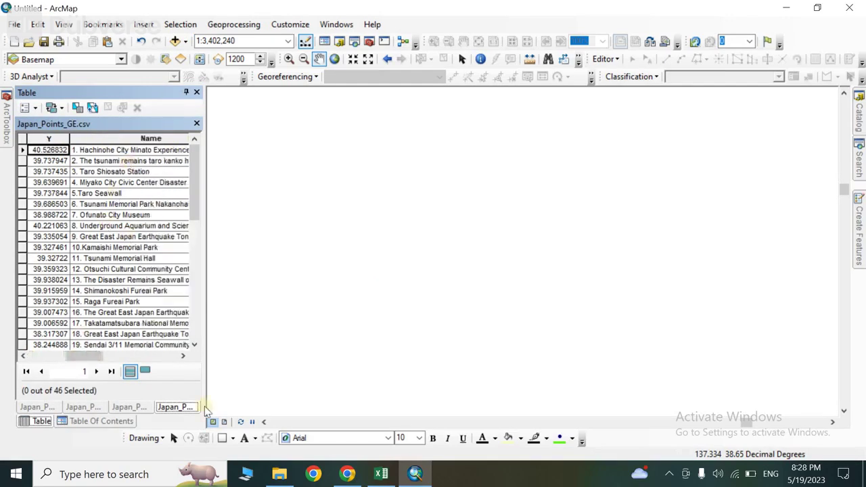
left_click(380, 474)
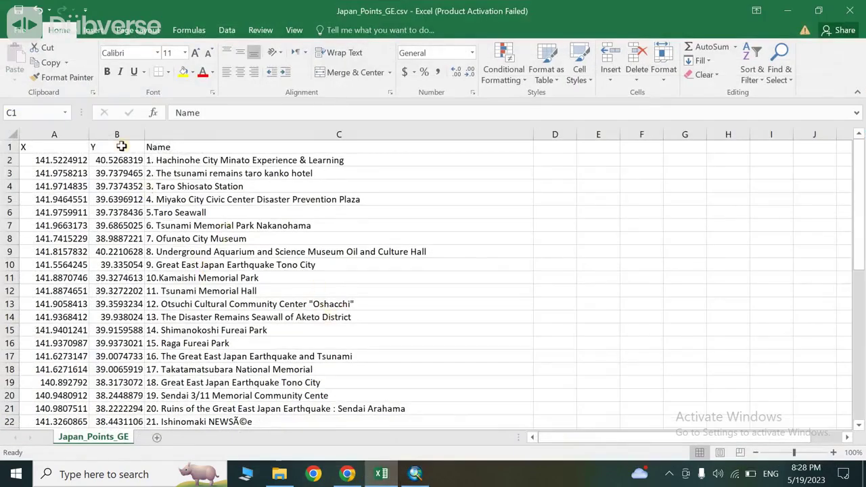
left_click(415, 474)
left_click(101, 421)
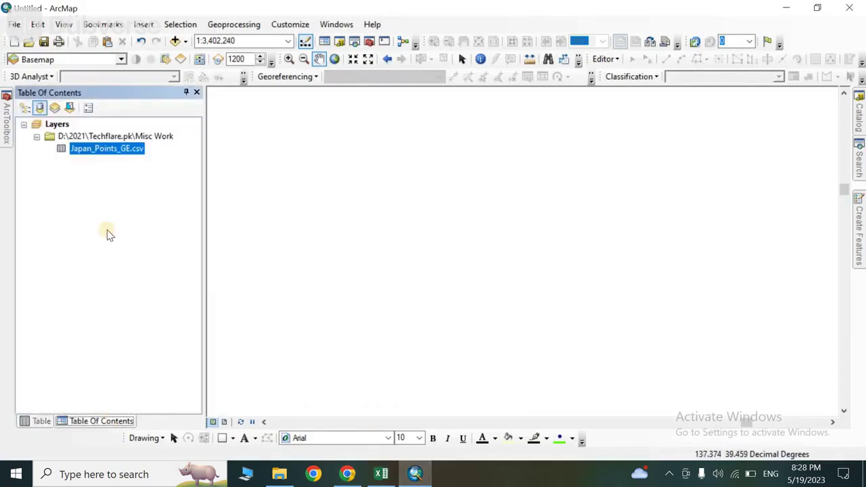
Display the CSV's XY data with X Field X, Y Field Y and WGS_1984 coordinates, accepting the Object-ID warning
right_click(84, 152)
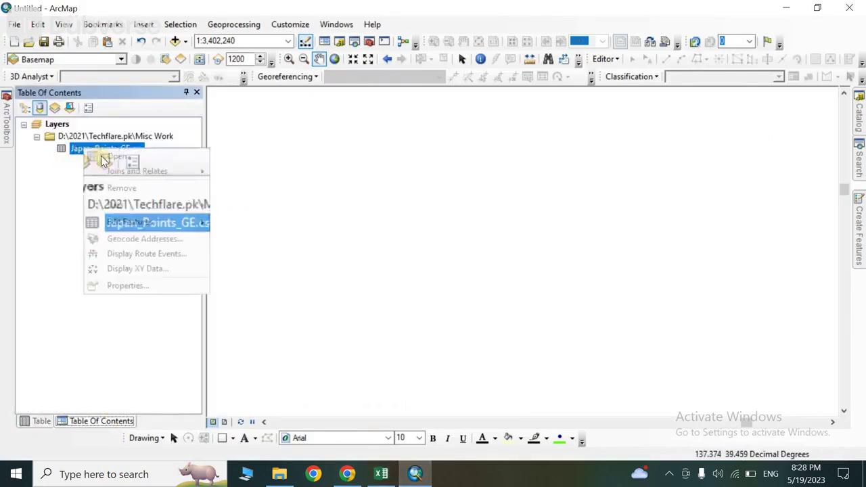
left_click(138, 269)
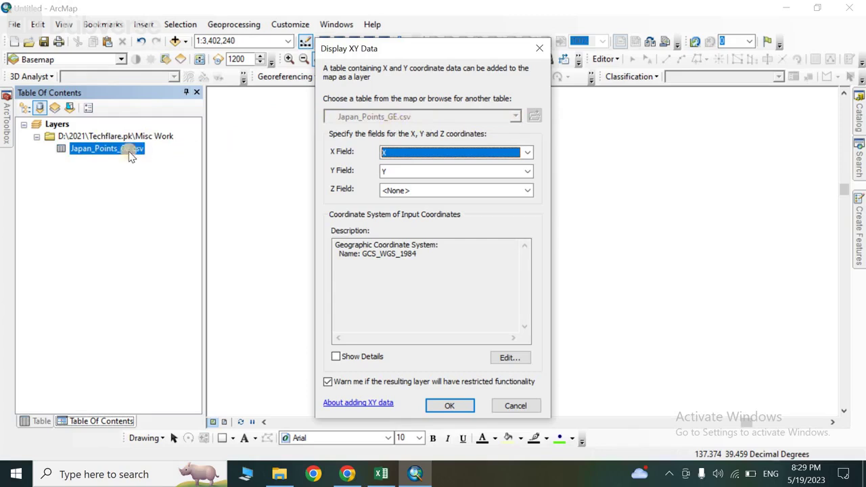
left_click(527, 155)
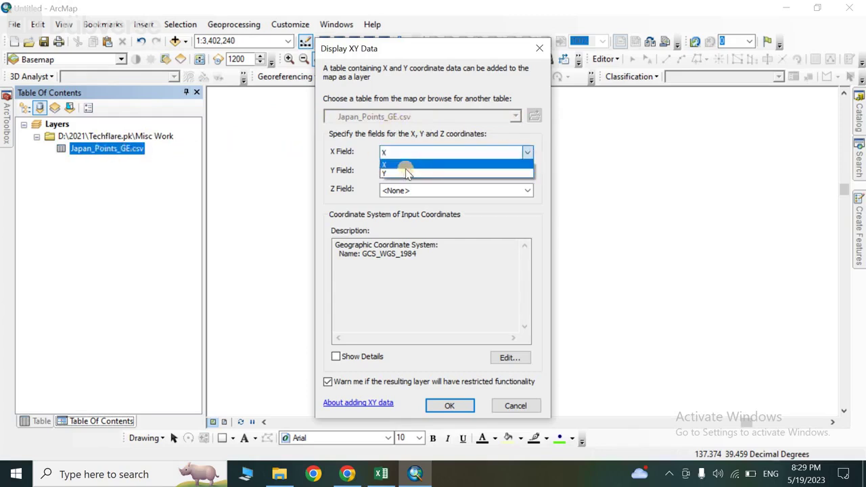
left_click(356, 159)
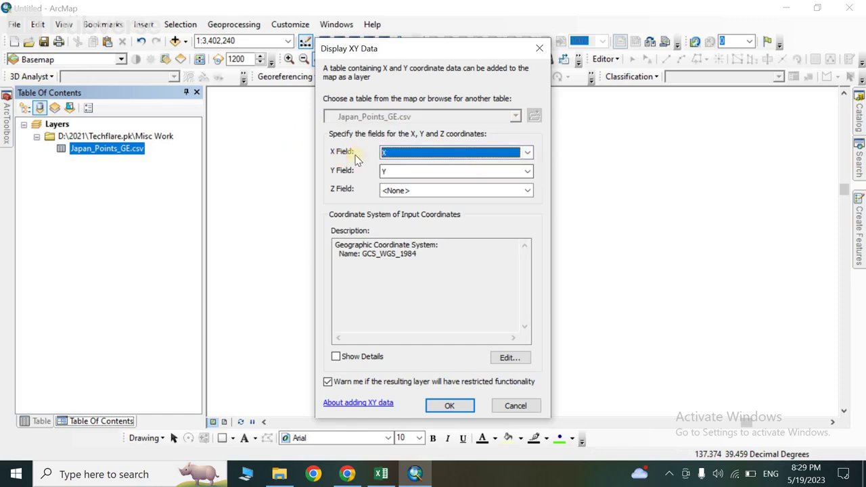
left_click(527, 172)
left_click(416, 189)
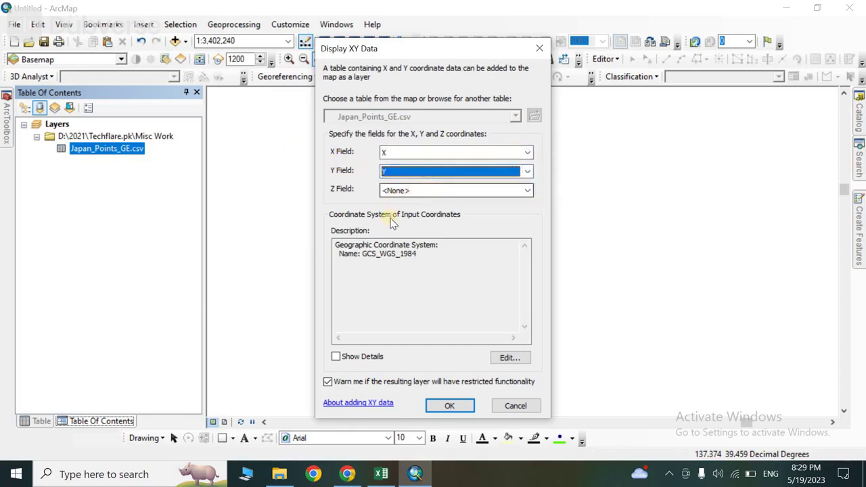
left_click(509, 357)
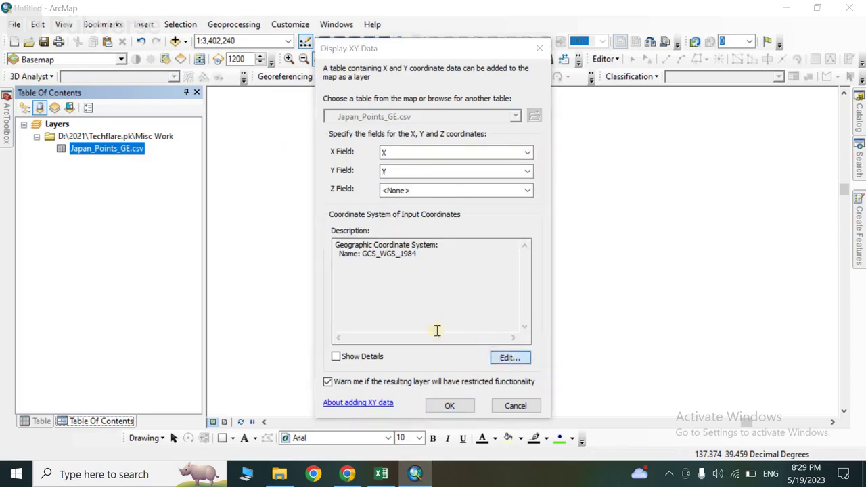
left_click(357, 155)
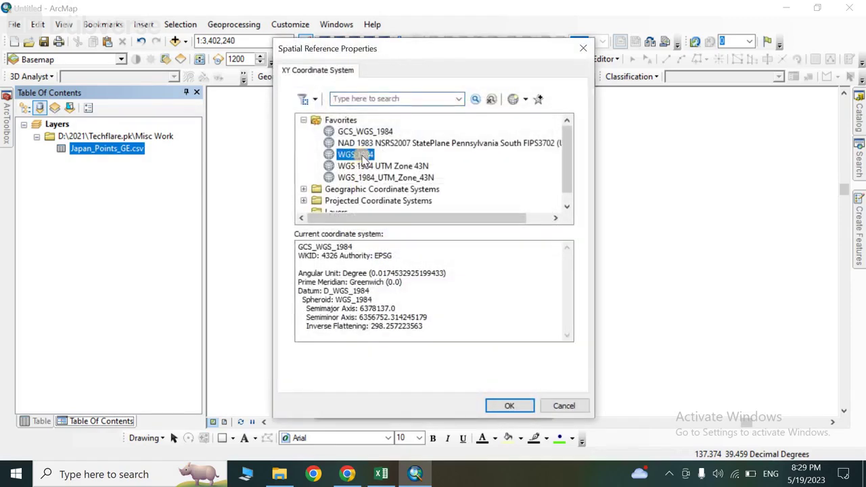
left_click(507, 407)
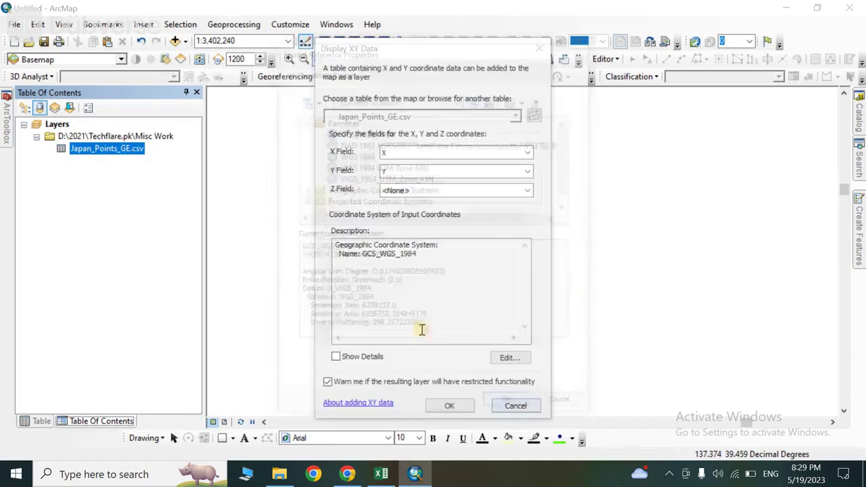
left_click(452, 406)
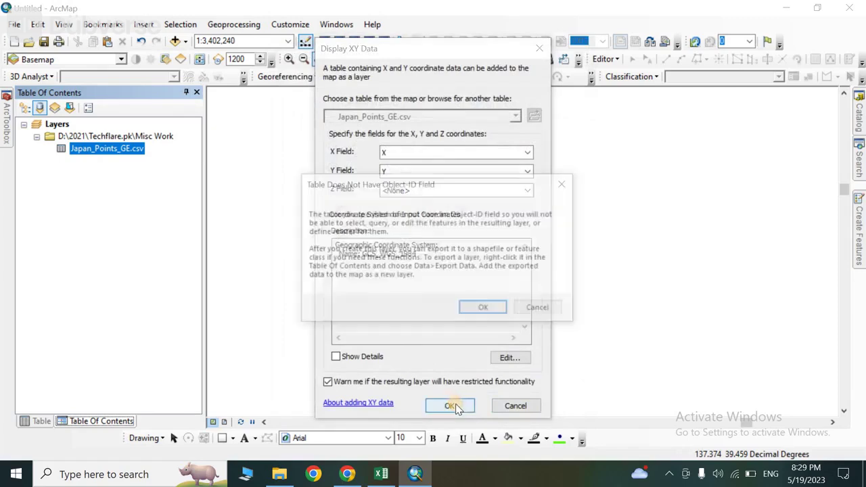
left_click(482, 309)
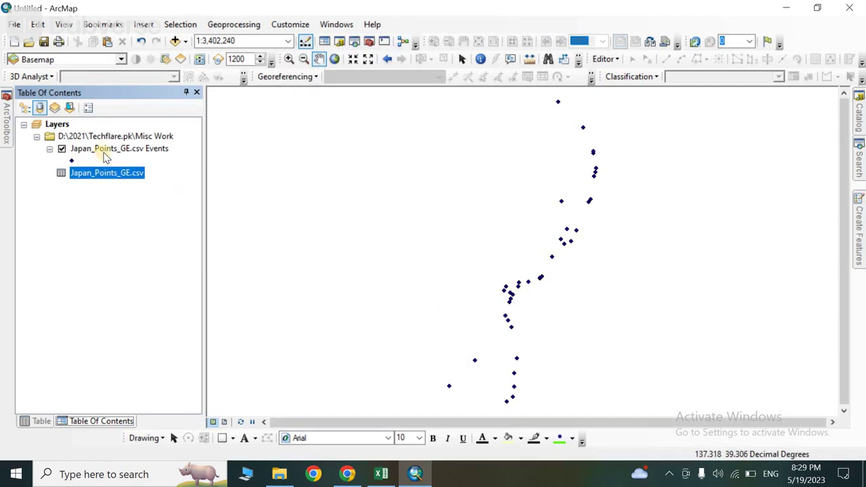
Export the Events layer's data, naming the output 'Japan hotels and Mus'
left_click(125, 149)
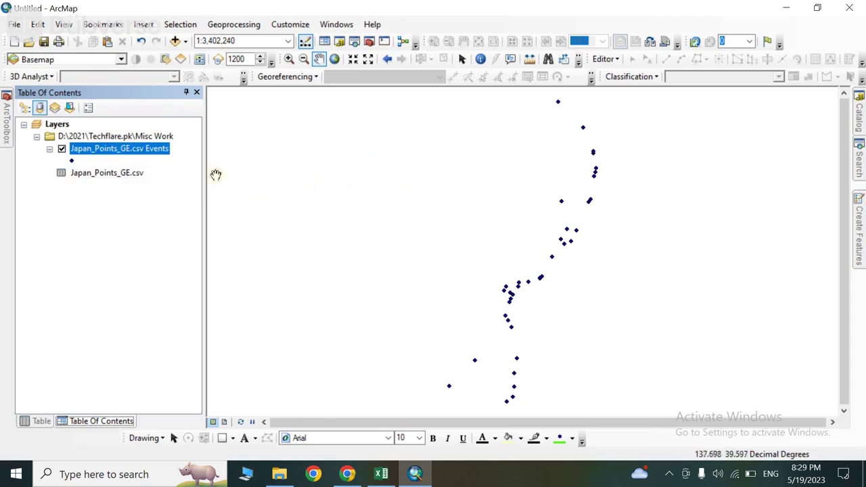
right_click(105, 154)
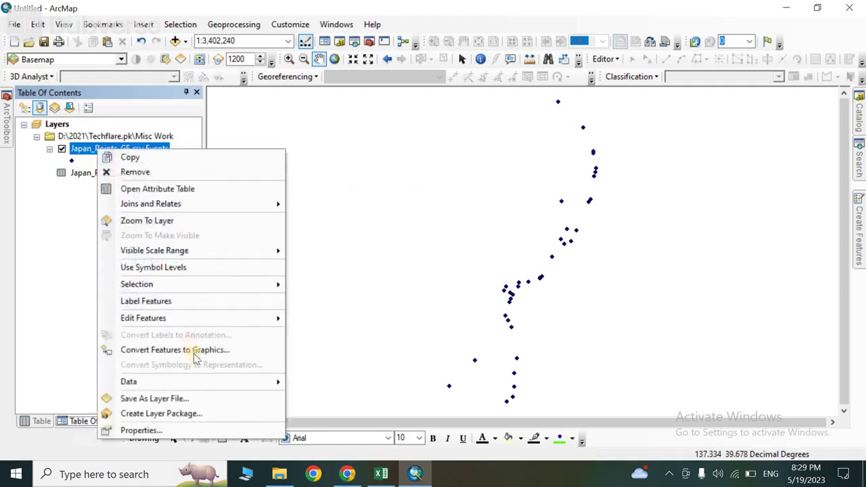
mouse_move(215, 388)
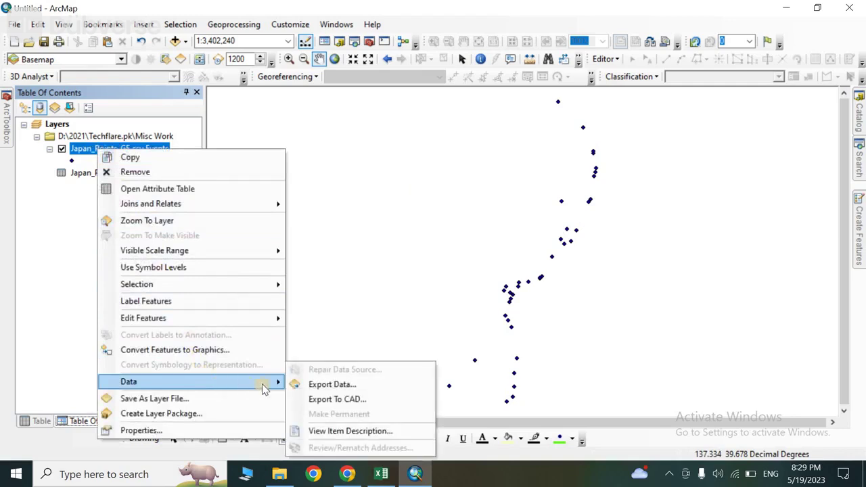
left_click(336, 386)
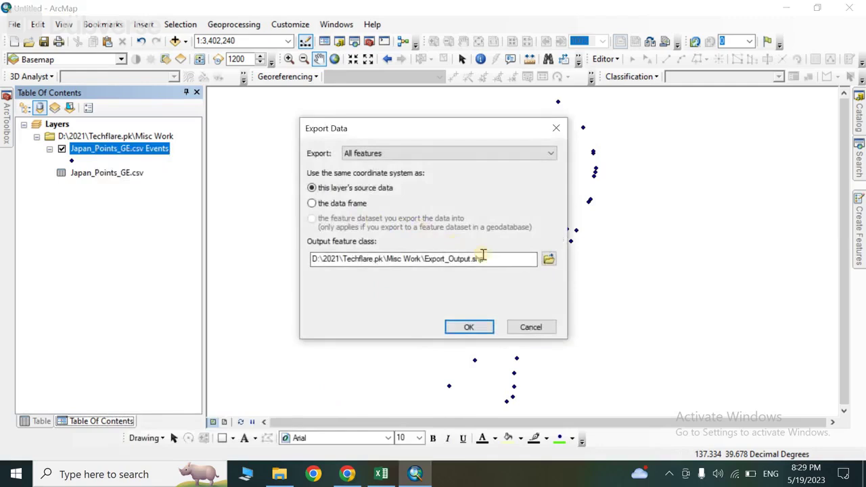
left_click(548, 259)
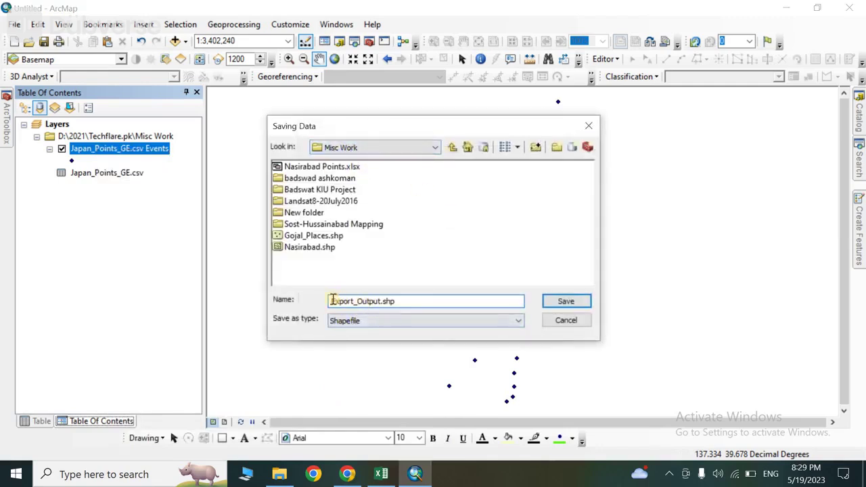
key("Delete")
key("Delete")
key("Delete")
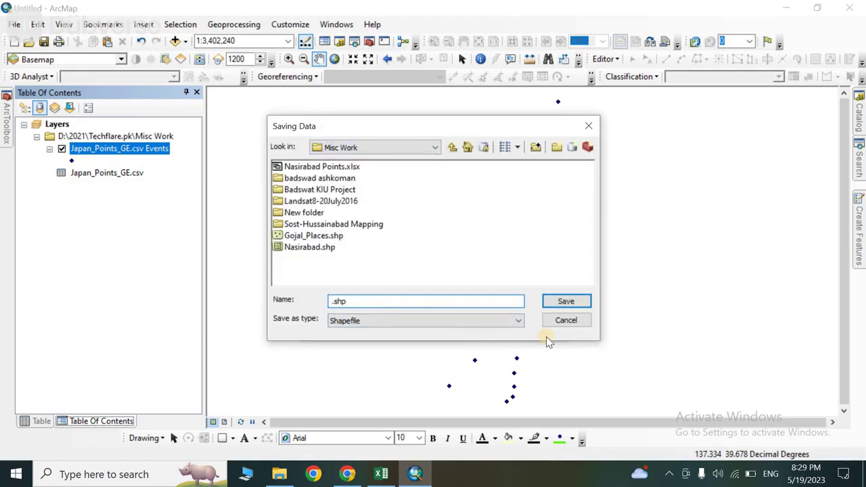
type("Japan hotels and Mus")
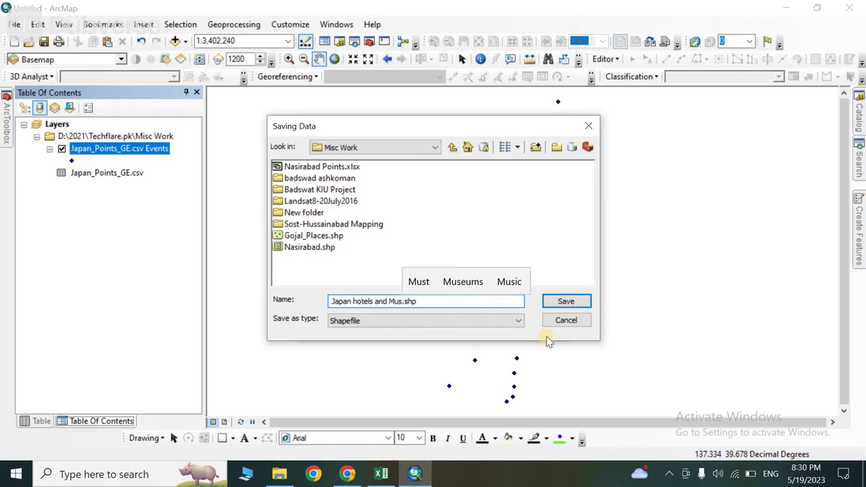
Save the output as a shapefile, export all features, and add it to the map
left_click(501, 321)
left_click(372, 330)
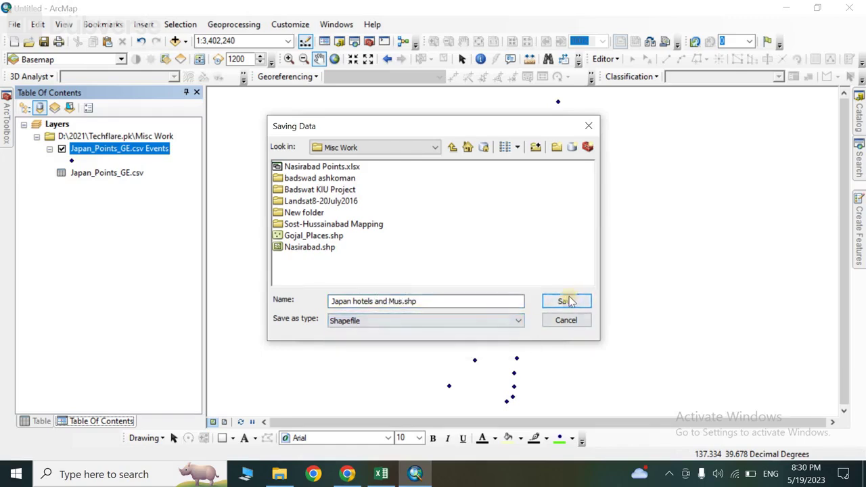
left_click(566, 302)
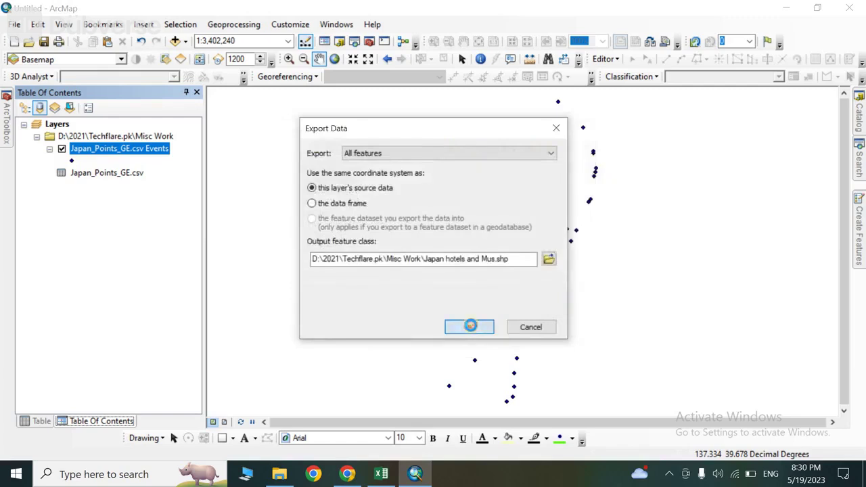
left_click(472, 329)
left_click(479, 286)
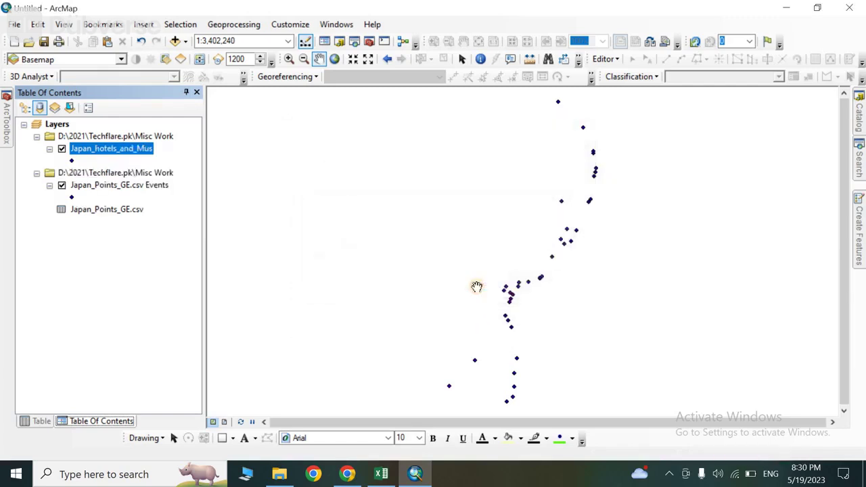
Remove the original Japan_Points_GE.csv source group, keeping Japan_hotels_and_Mus
left_click(94, 152)
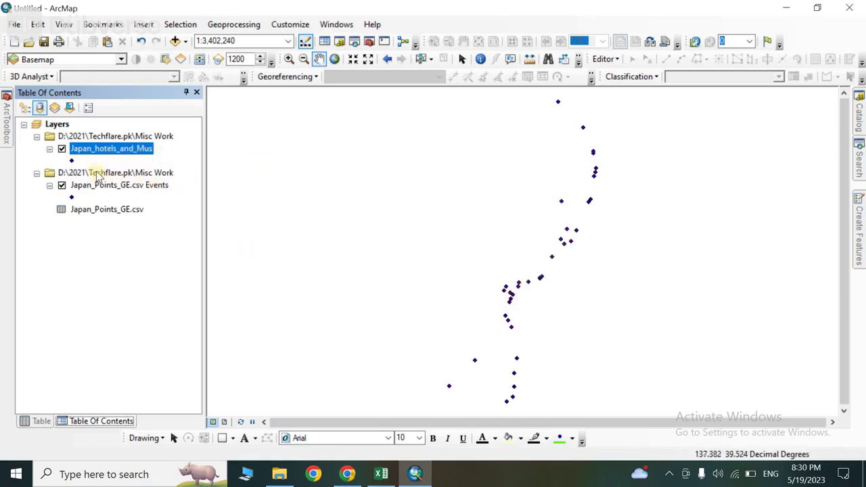
left_click(88, 210)
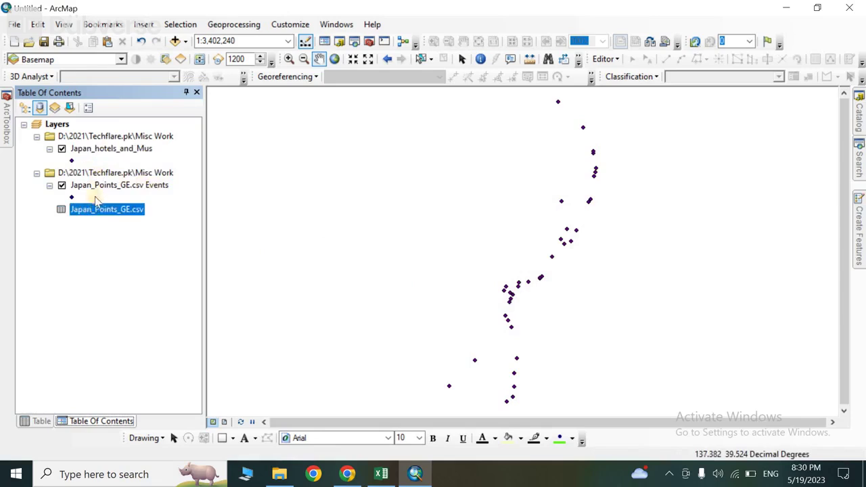
left_click(86, 187)
right_click(89, 173)
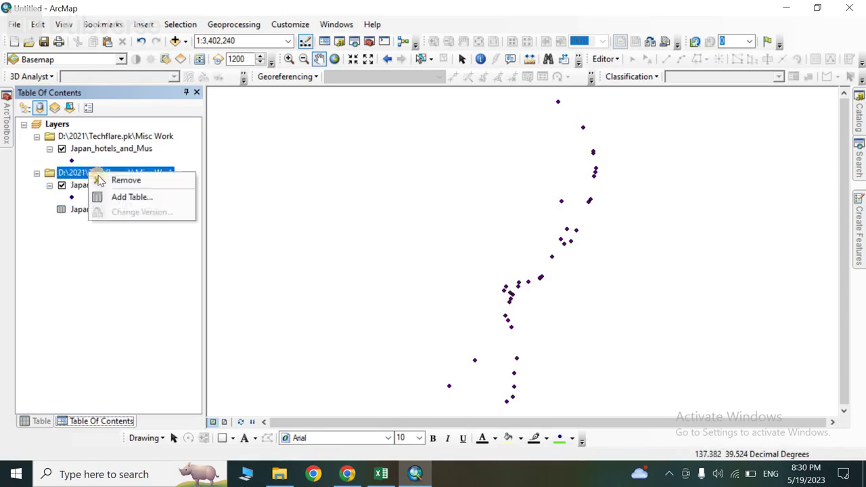
left_click(126, 180)
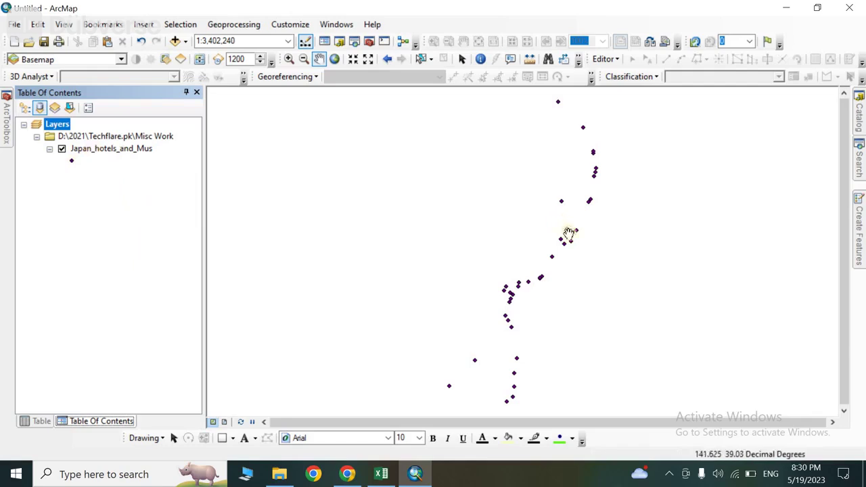
Add the Topographic basemap beneath the points
left_click(186, 44)
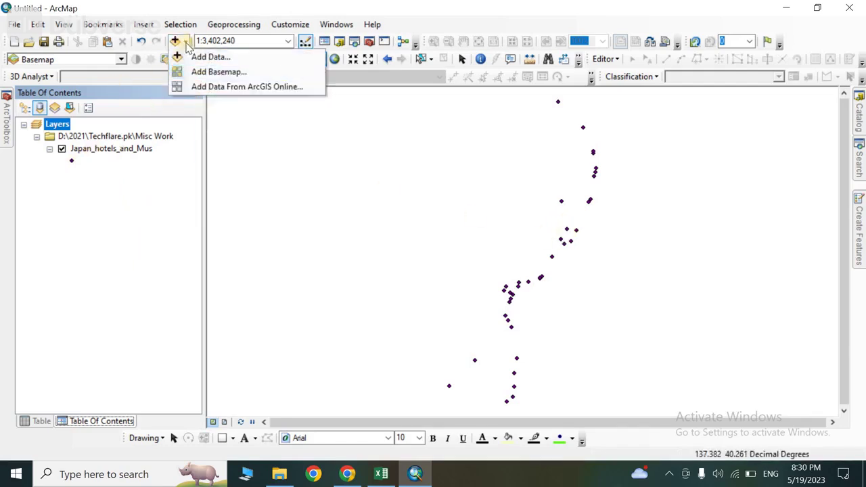
left_click(220, 72)
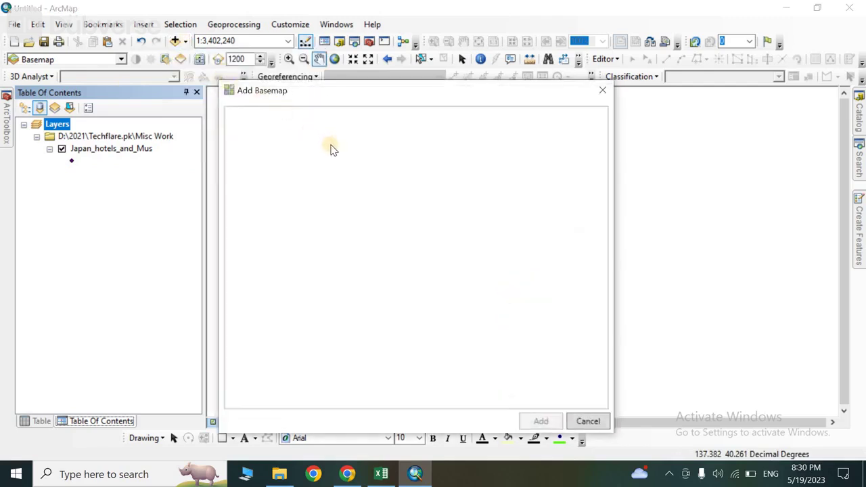
left_click(369, 148)
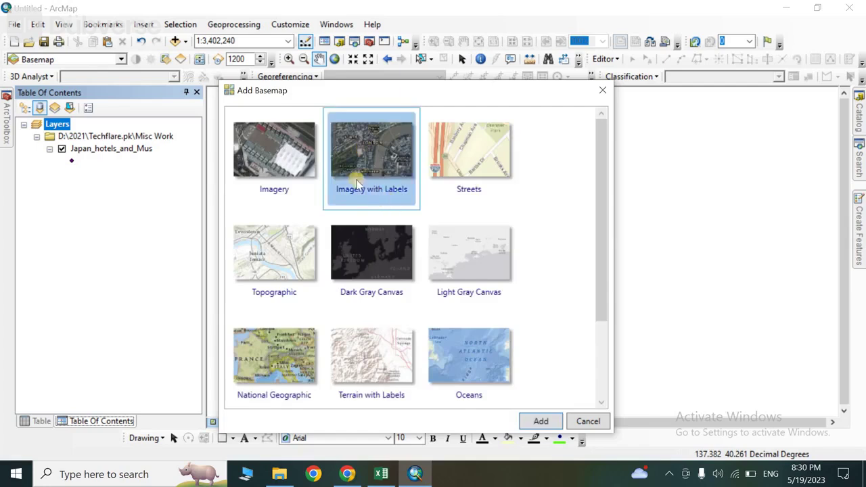
left_click(275, 254)
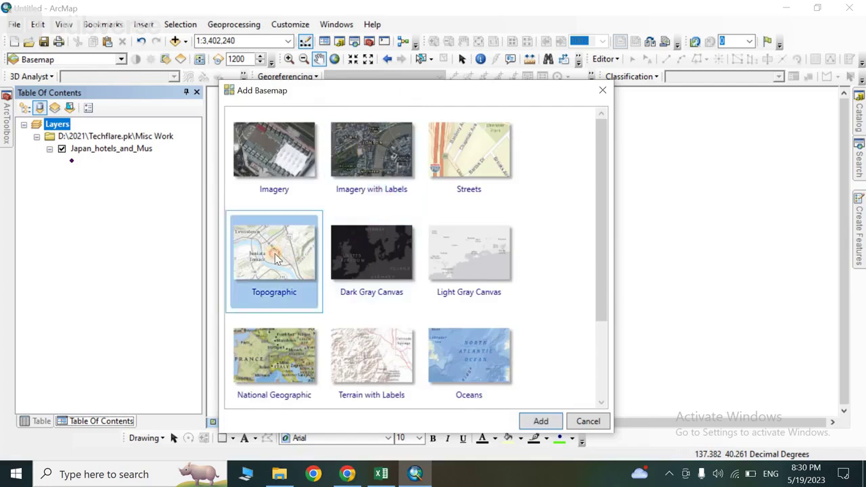
left_click(539, 421)
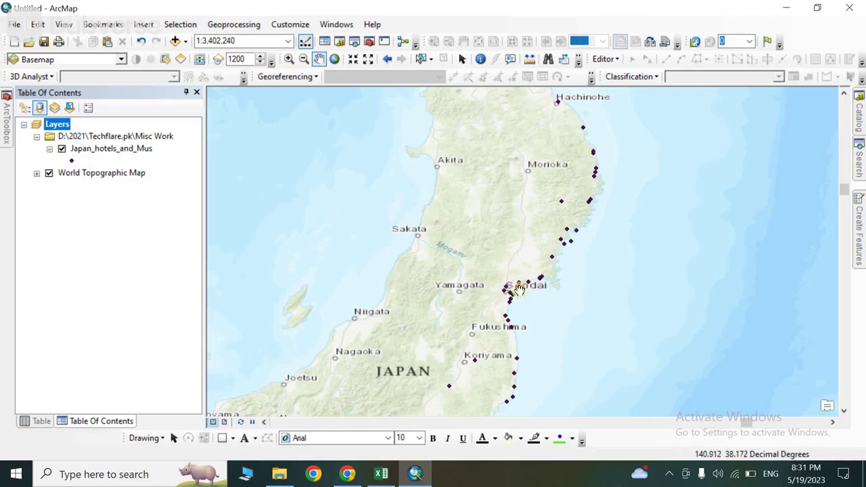
Turn on name labels for the Japan_hotels_and_Mus layer in its Labels properties
right_click(82, 154)
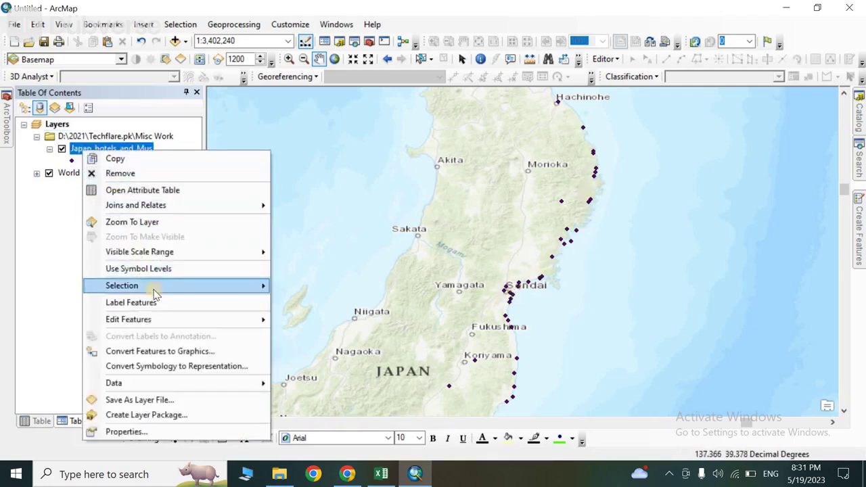
left_click(162, 432)
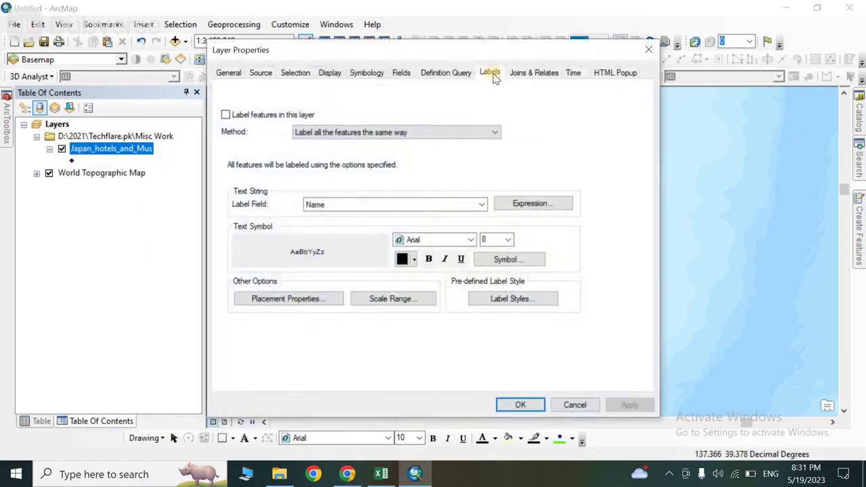
left_click(226, 115)
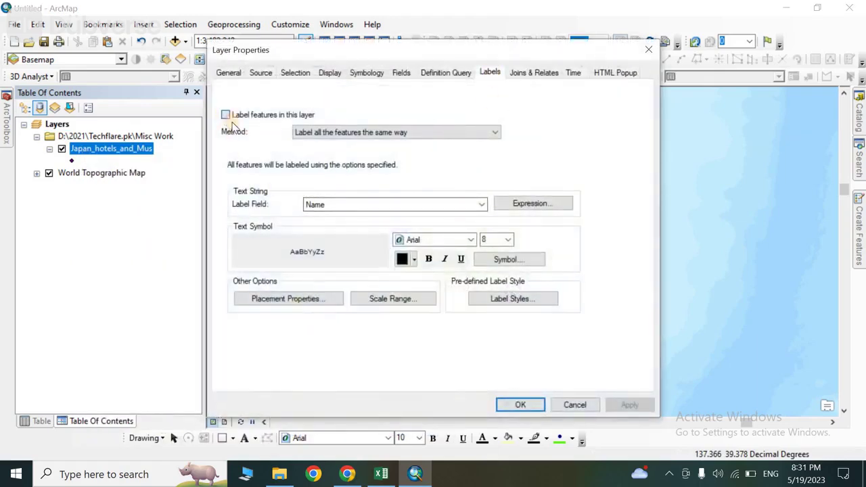
left_click(519, 405)
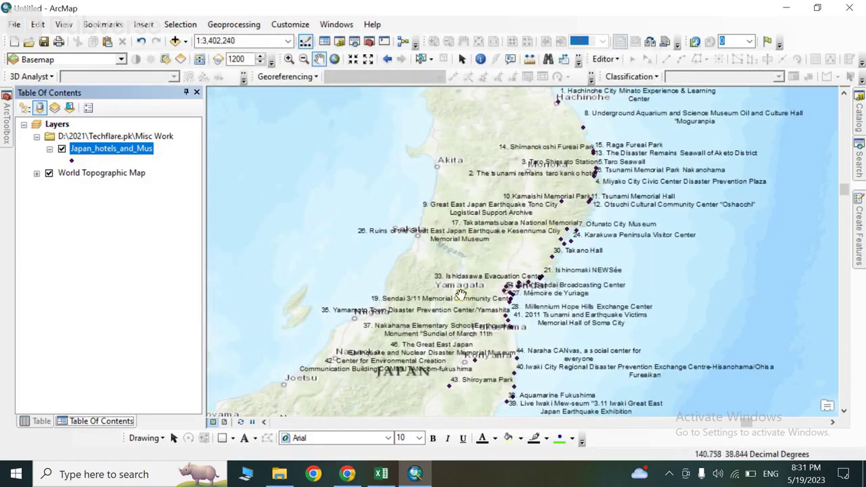
Switch to the browser showing the Techflare Consultants YouTube videos page
left_click(347, 475)
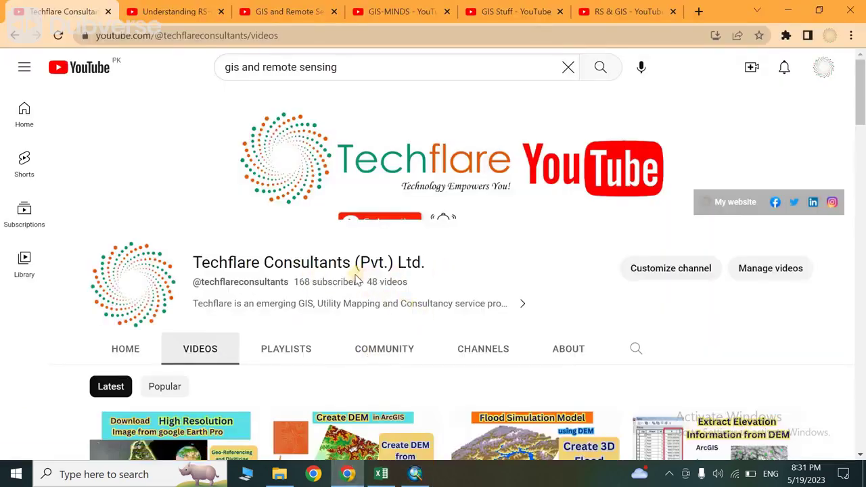
scroll(366, 279, "down", 1)
scroll(380, 284, "up", 1)
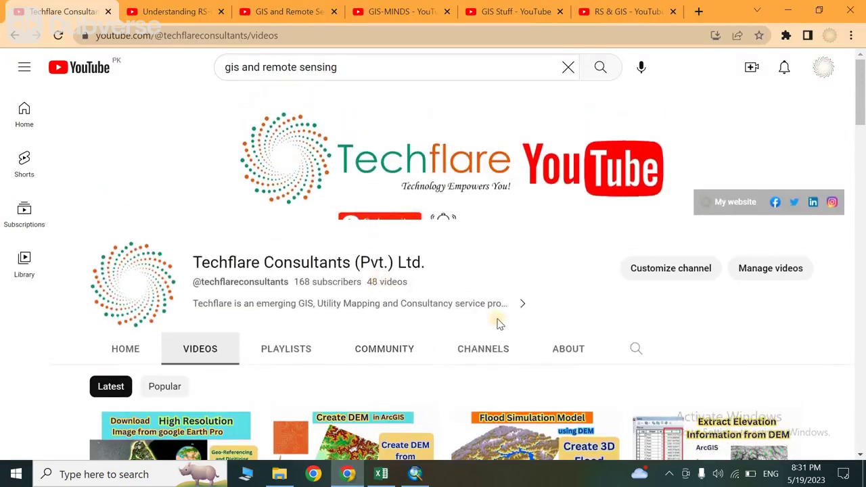